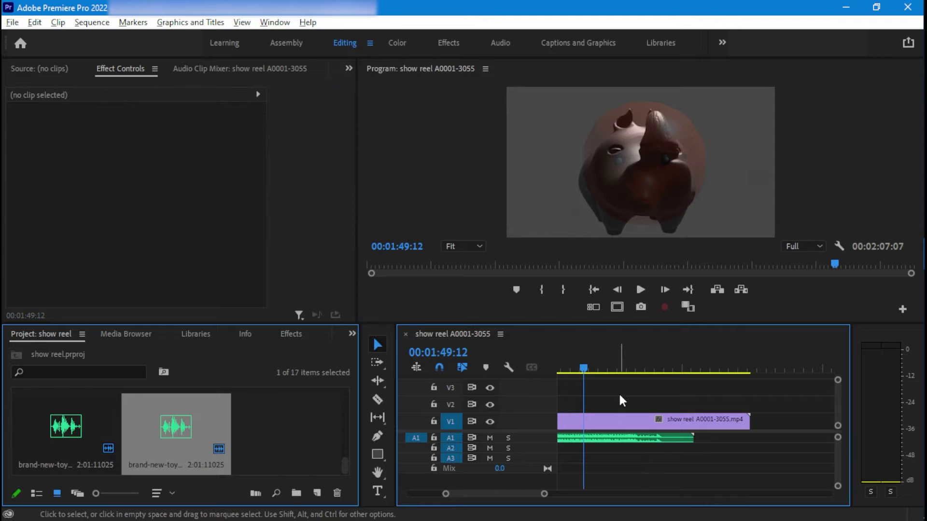
# Play the end of the show reel sequence and open the A1 music clip for editing in Adobe Audition.
pyautogui.press('space')
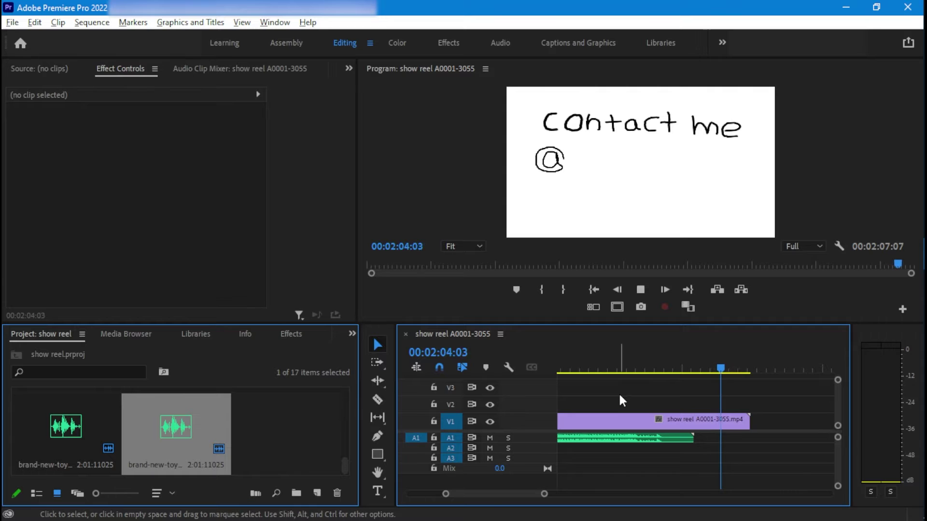
pyautogui.press('space')
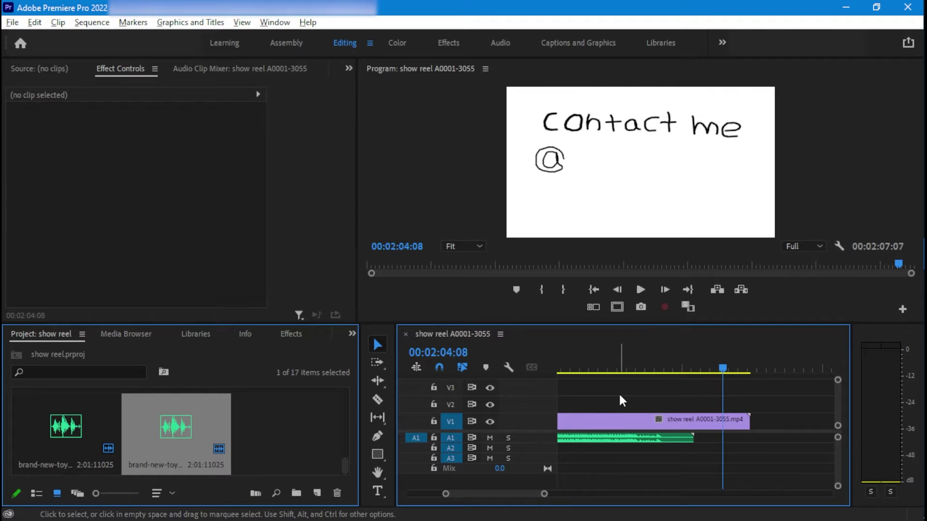
pyautogui.rightClick(621, 438)
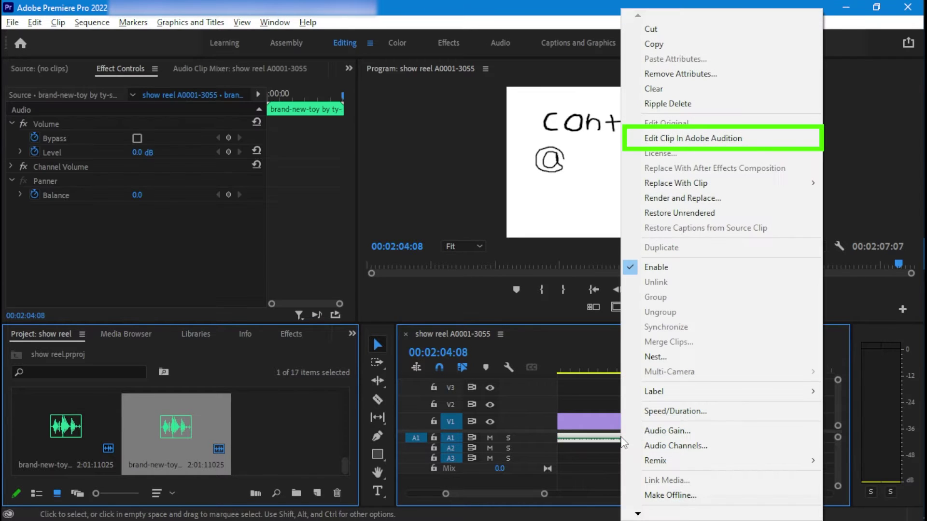
pyautogui.click(676, 140)
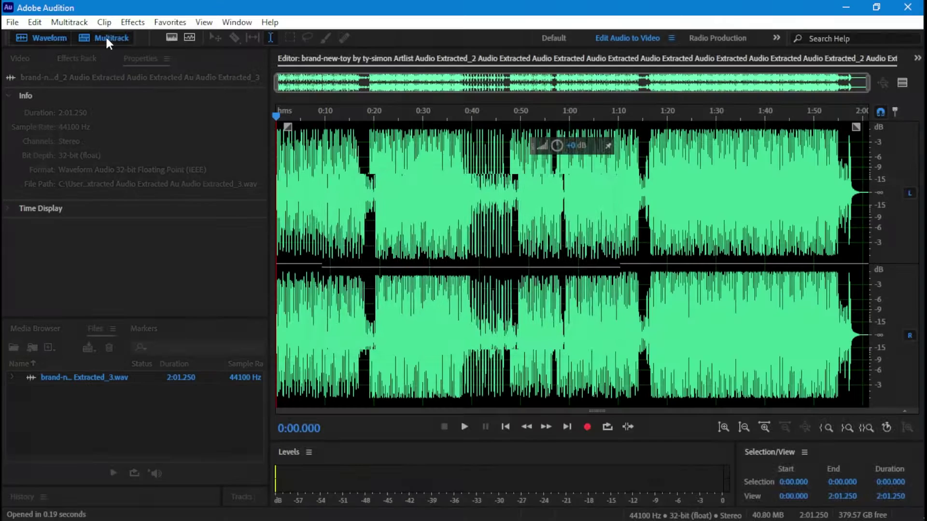
# Create multitrack session Untitled Session 27 at 48000 Hz and place the extracted music file at the start of Track 1, accepting sample rate conversion.
pyautogui.click(105, 35)
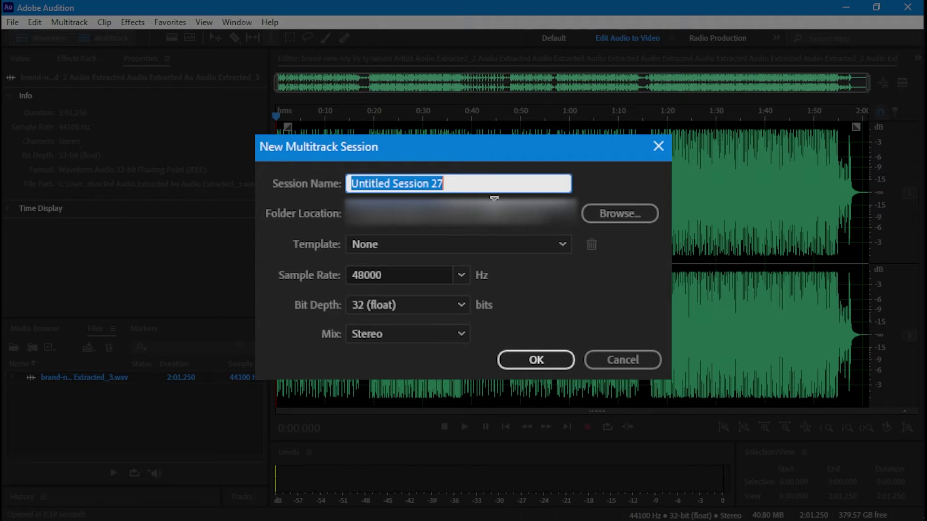
pyautogui.click(545, 364)
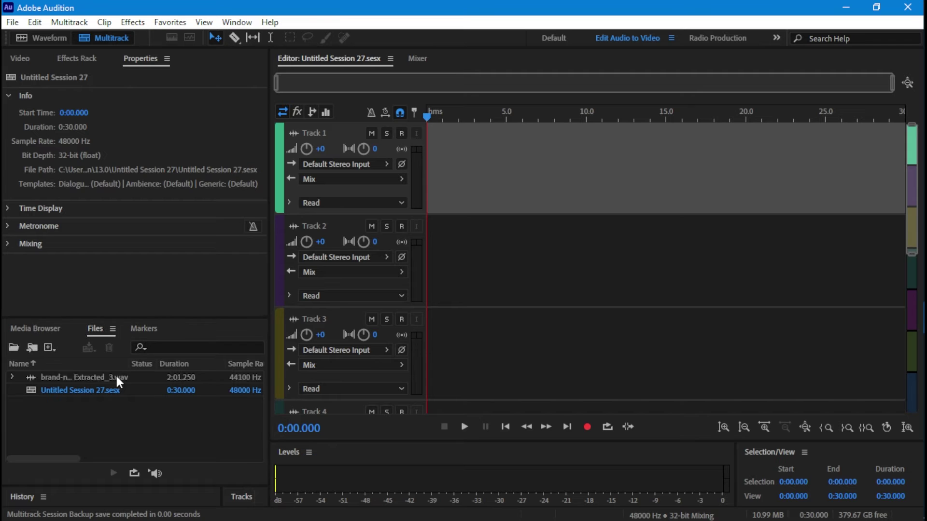
pyautogui.moveTo(117, 376); pyautogui.dragTo(415, 161)
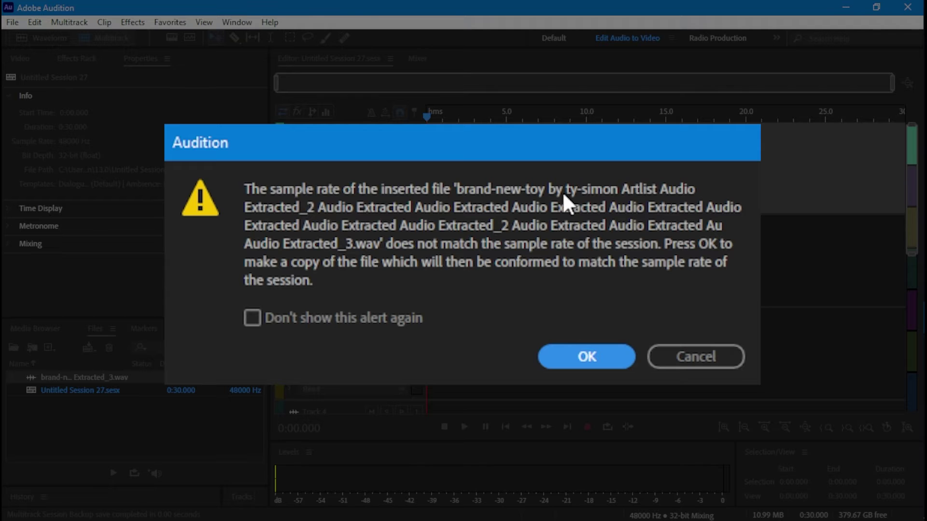
pyautogui.click(593, 357)
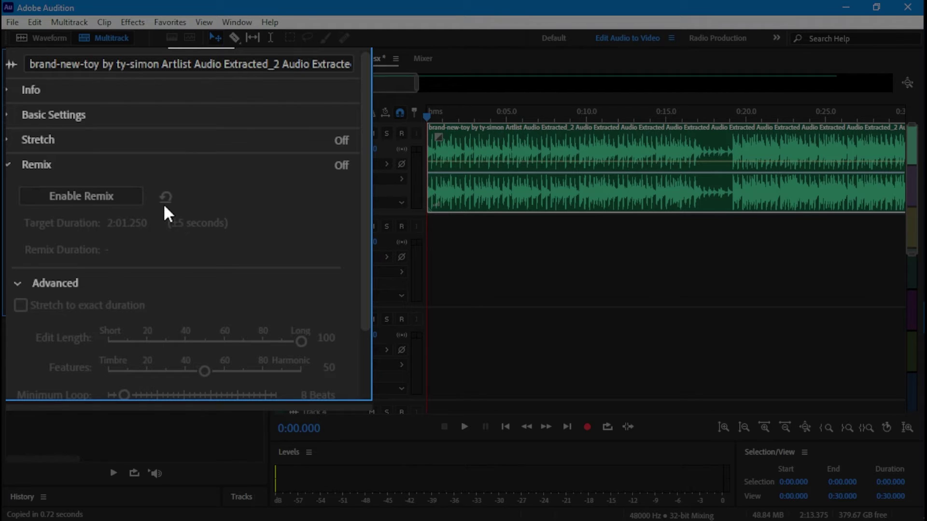
# Enable Remix on the music clip and set its target duration to 2:07.070.
pyautogui.click(58, 206)
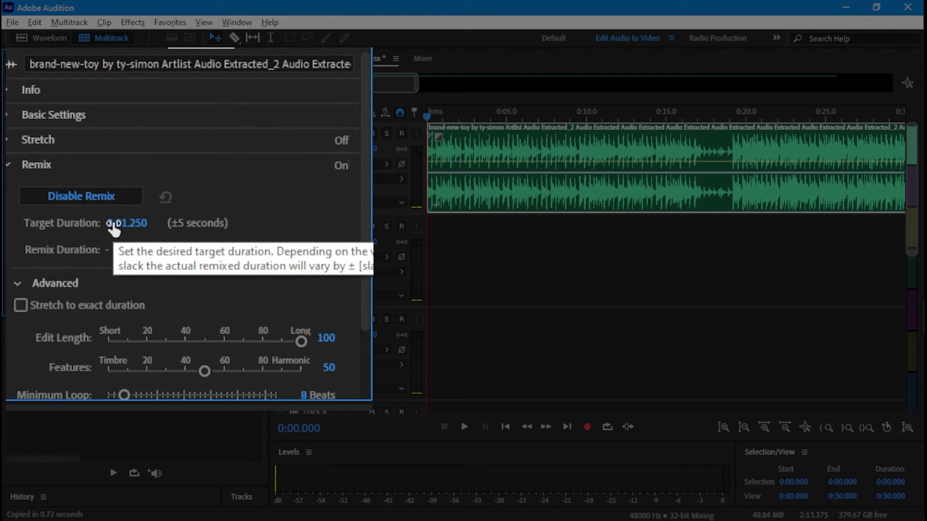
pyautogui.click(116, 223)
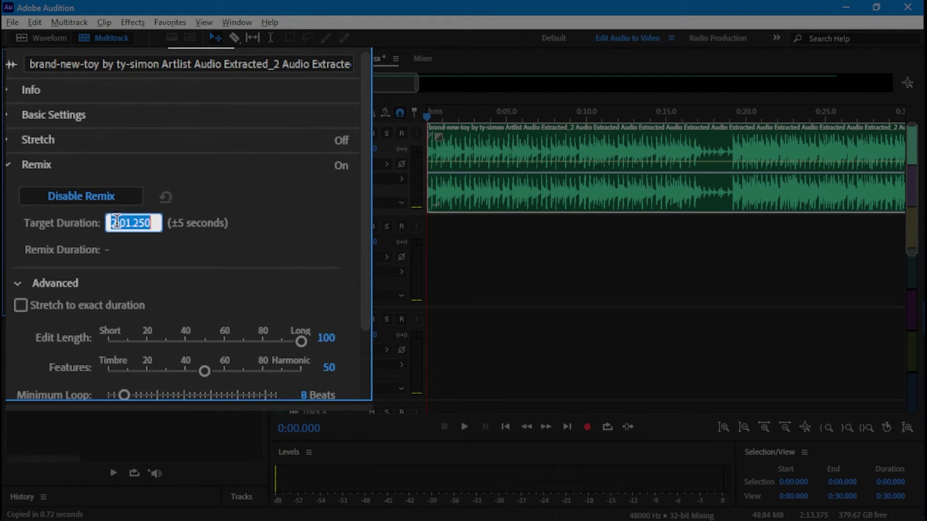
pyautogui.write('207.070')
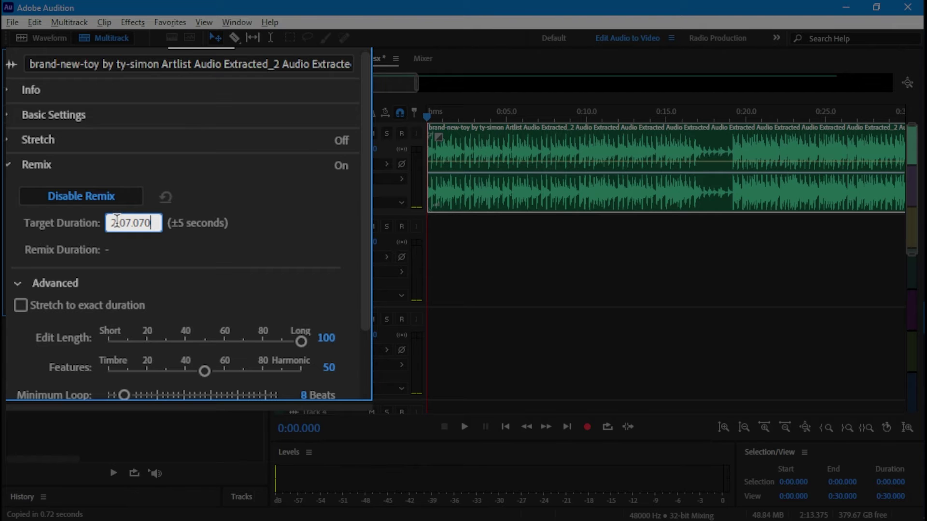
pyautogui.press('Return')
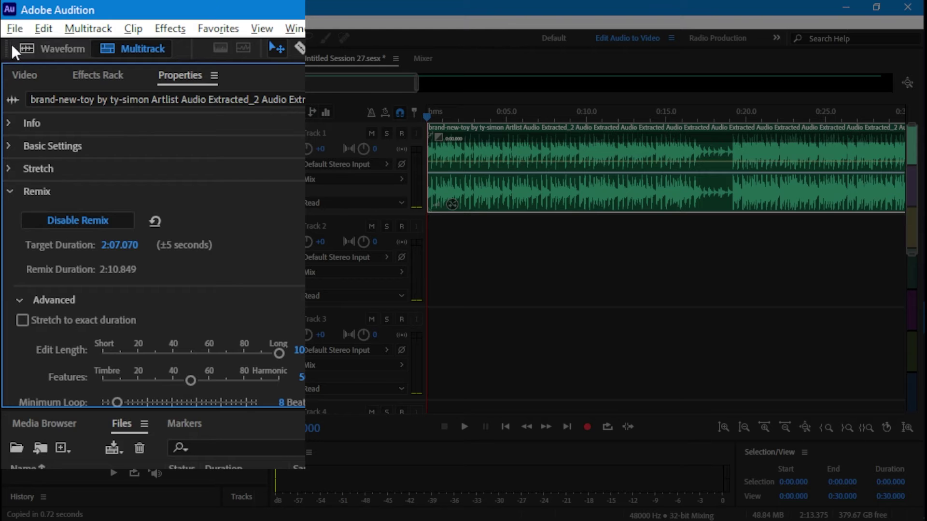
# Export the session to Adobe Premiere Pro as Untitled Session 27 (AU Tracks).xml in the Music folder, with each track as a stem.
pyautogui.click(12, 22)
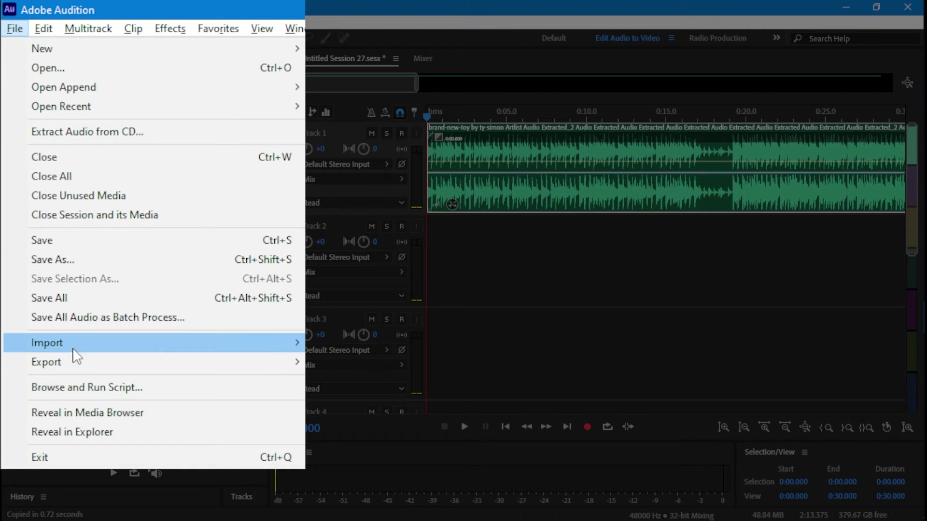
pyautogui.moveTo(69, 362)
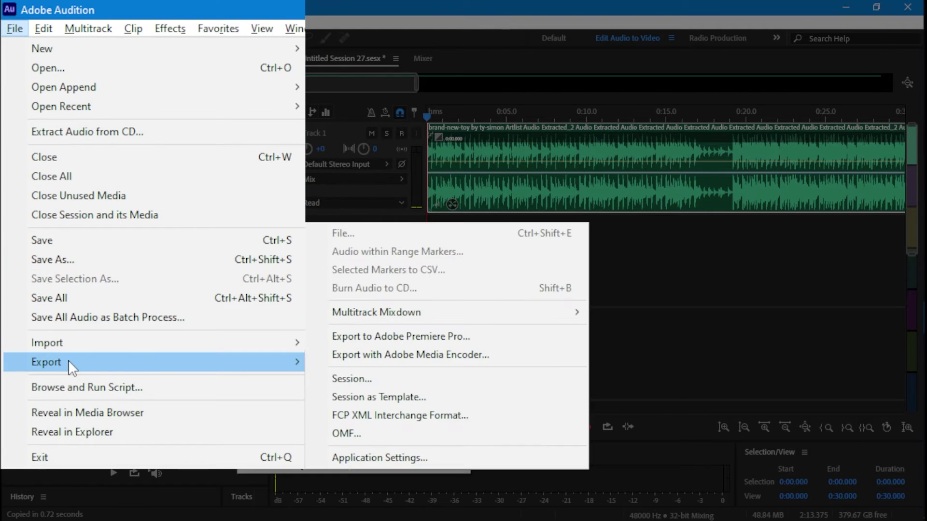
pyautogui.click(379, 337)
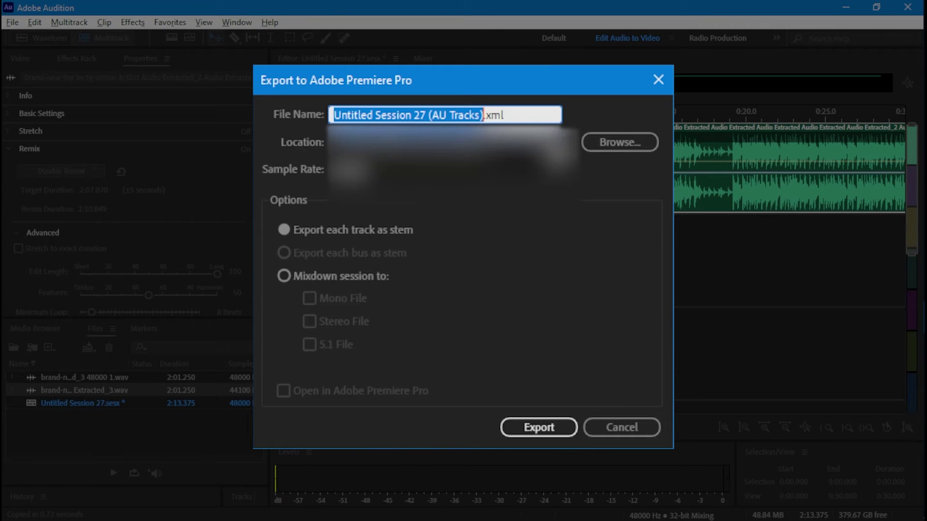
pyautogui.click(553, 140)
pyautogui.click(640, 140)
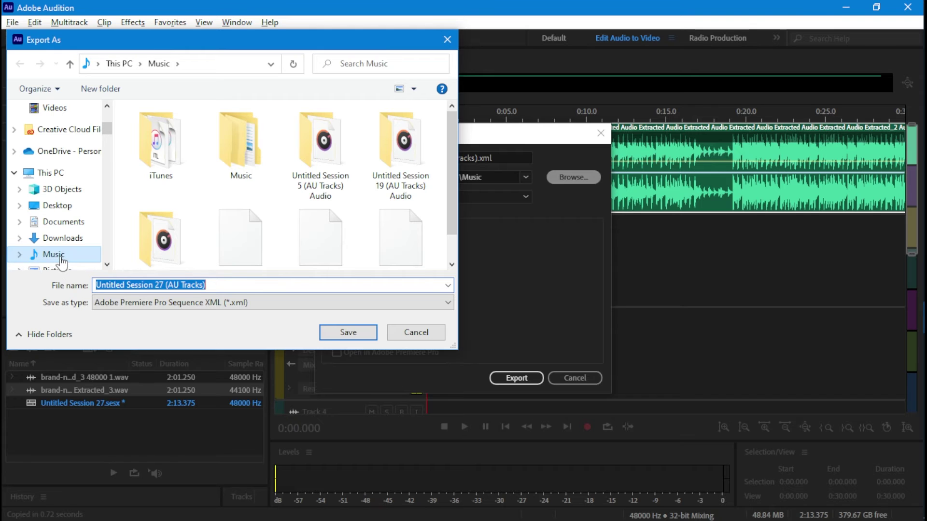
pyautogui.click(353, 333)
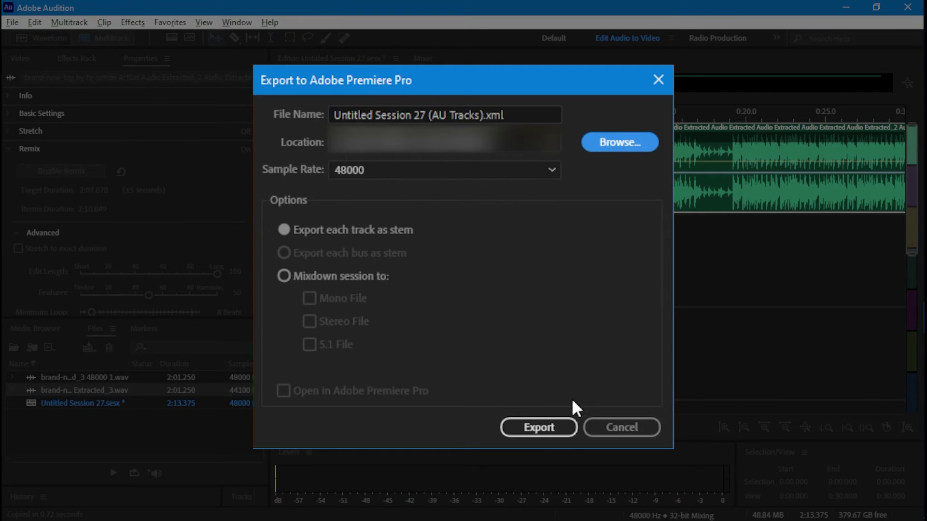
pyautogui.click(555, 426)
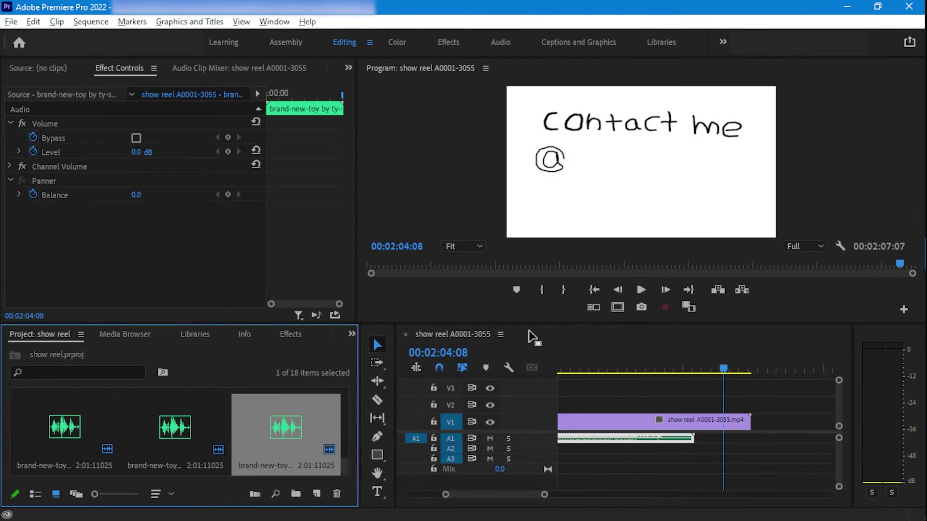
# In Premiere Pro, import Untitled Session 27 (AU Tracks) from the Music folder and copy it to a new audio track in the active sequence.
pyautogui.click(607, 392)
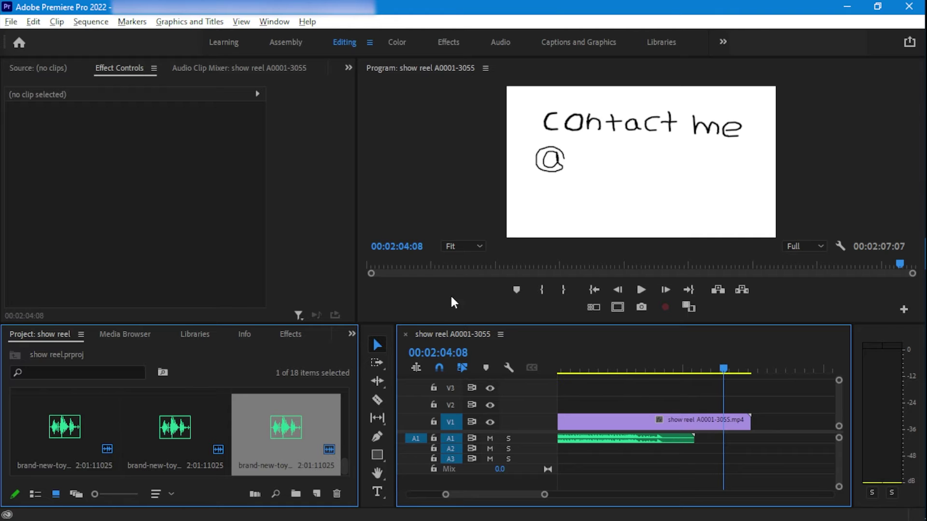
pyautogui.click(10, 22)
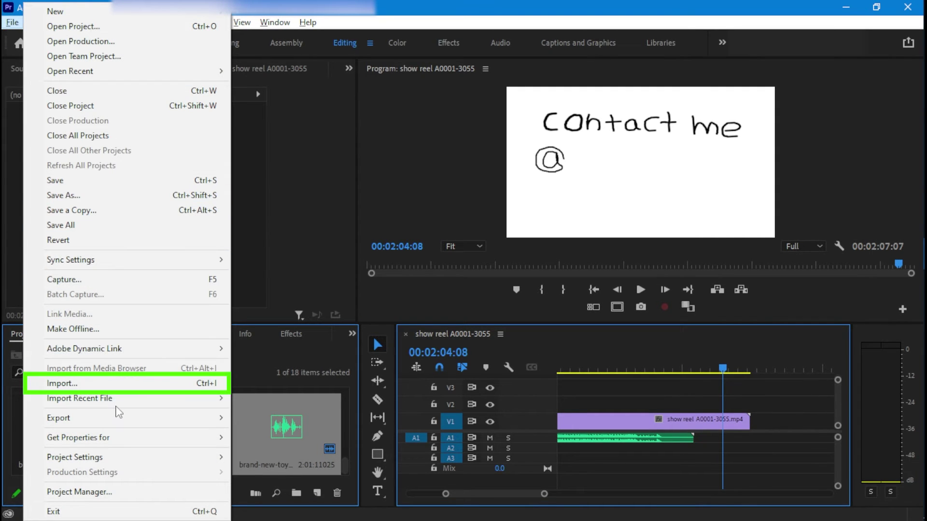
pyautogui.click(116, 384)
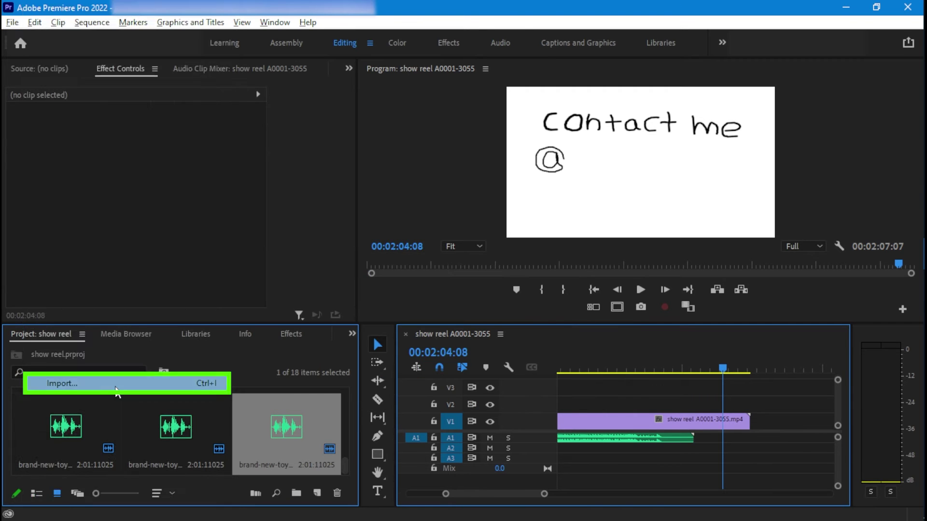
pyautogui.scroll(-1, 65, 241)
pyautogui.scroll(-3, 66, 241)
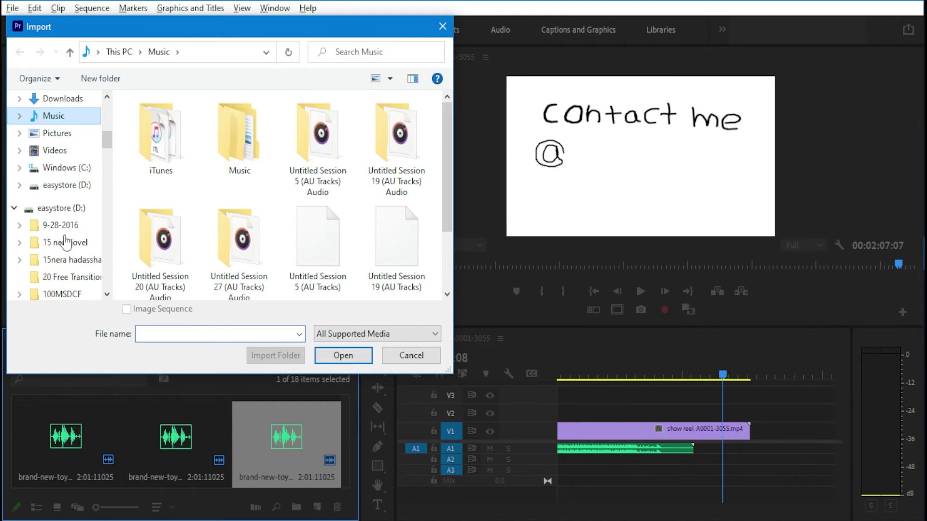
pyautogui.scroll(4, 65, 241)
pyautogui.scroll(1, 66, 245)
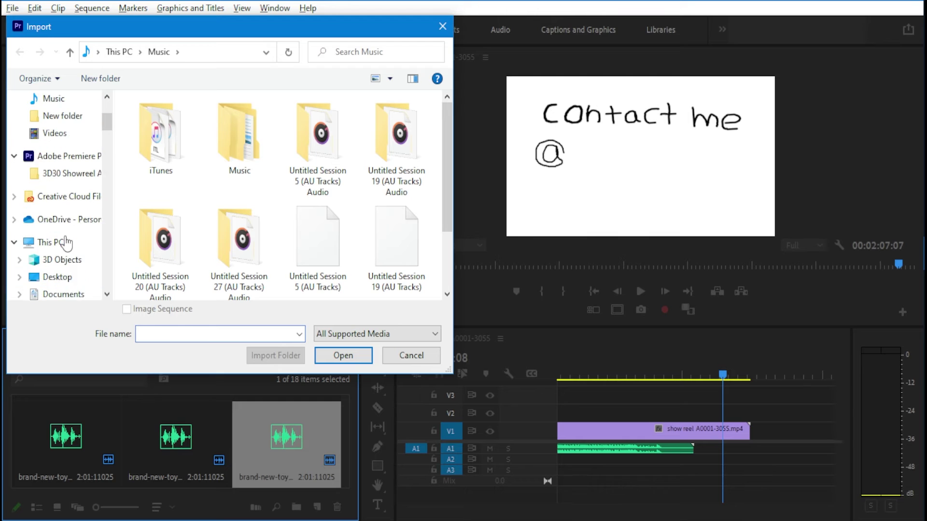
pyautogui.scroll(-3, 66, 240)
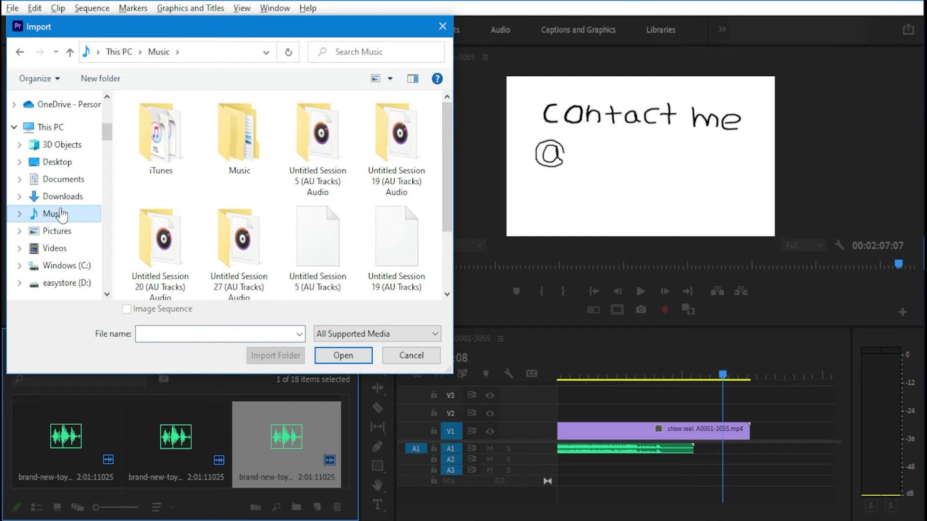
pyautogui.scroll(-2, 371, 242)
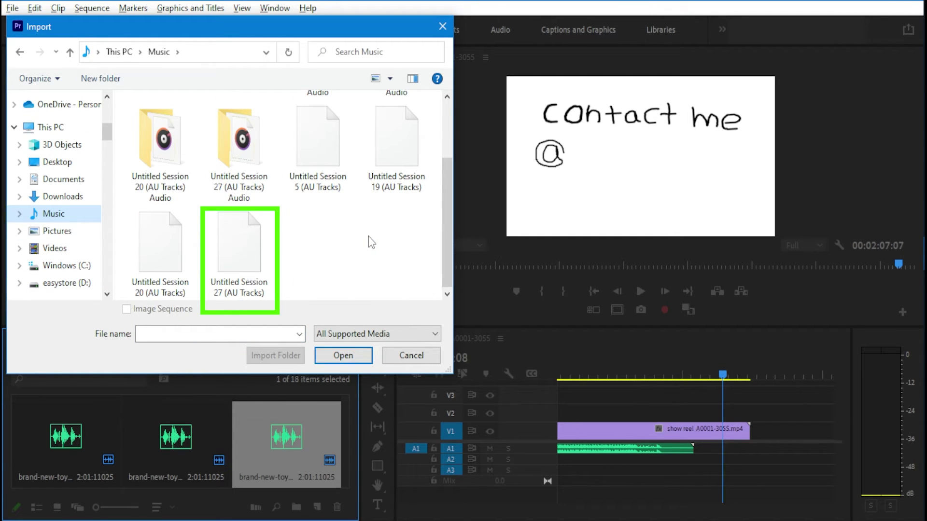
pyautogui.click(247, 227)
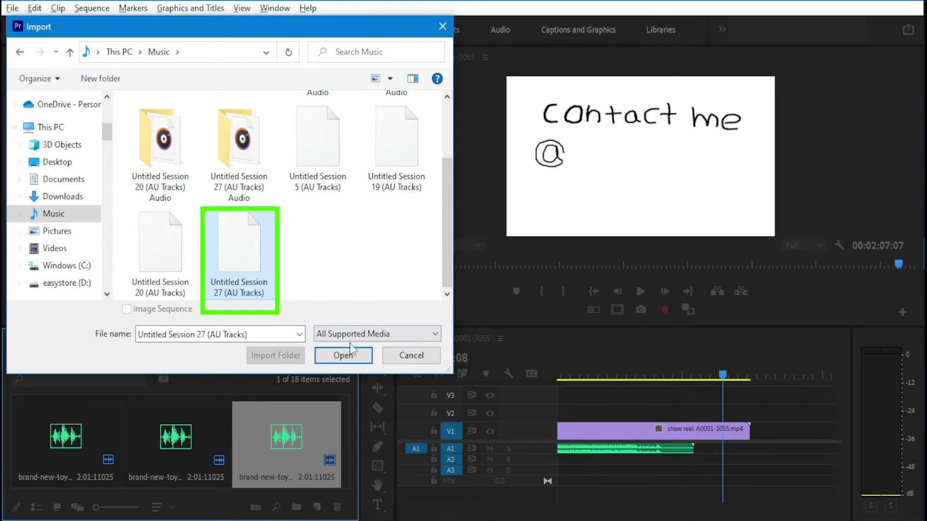
pyautogui.click(358, 358)
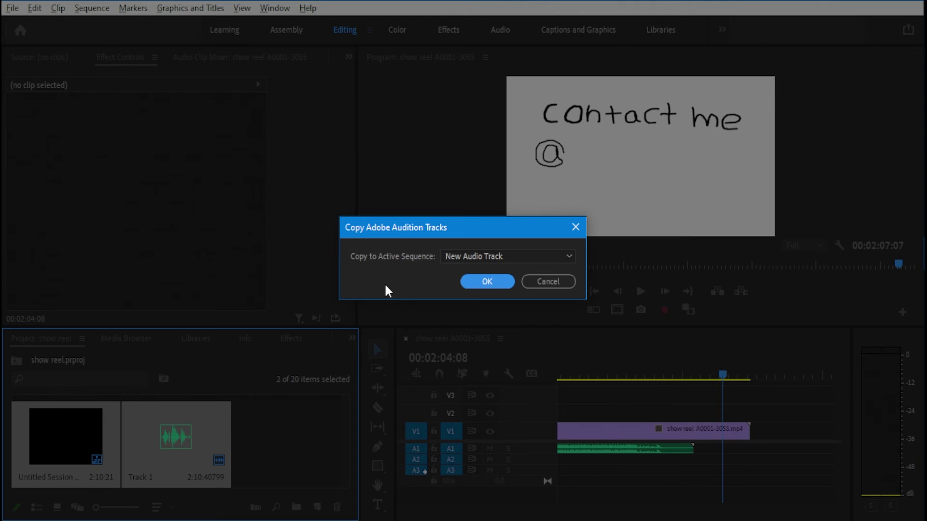
pyautogui.click(486, 281)
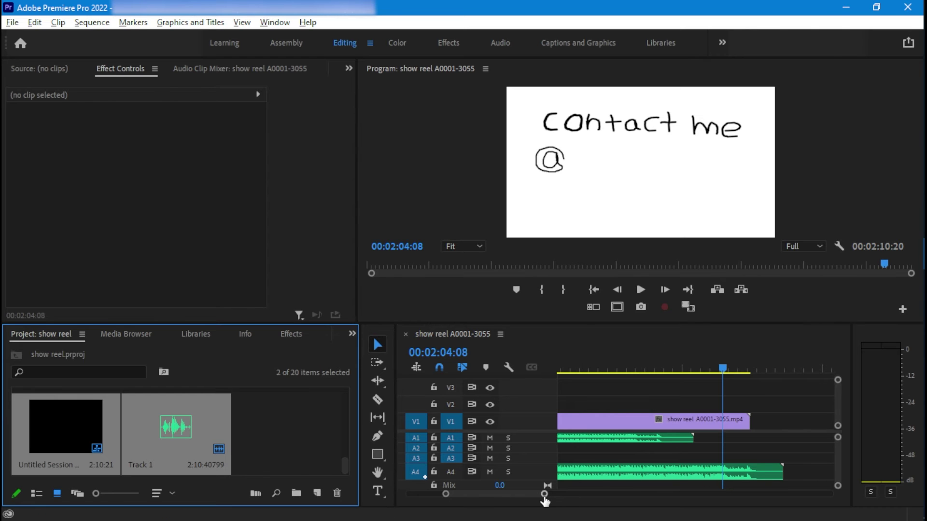
# Delete the original music clip from A1 and move the remixed Track 1 clip from A4 to the start of A1.
pyautogui.moveTo(534, 495); pyautogui.dragTo(487, 503)
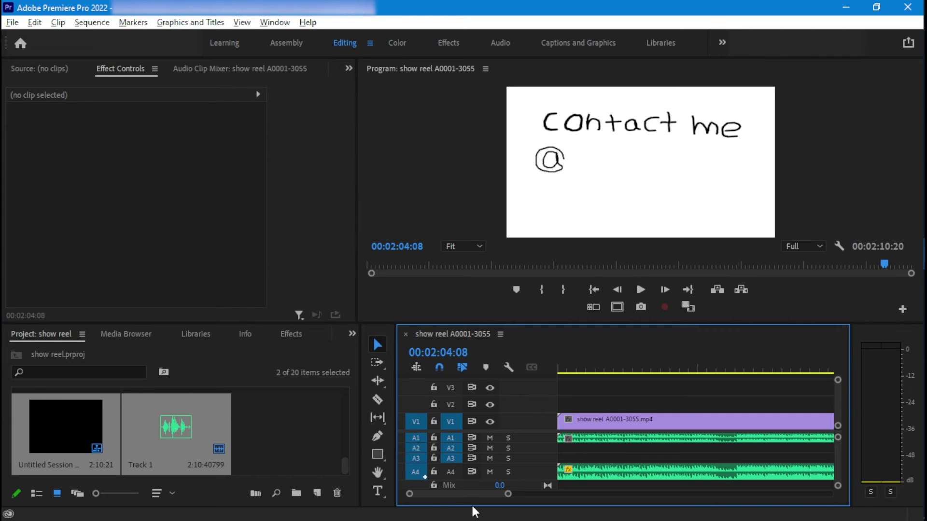
pyautogui.click(623, 439)
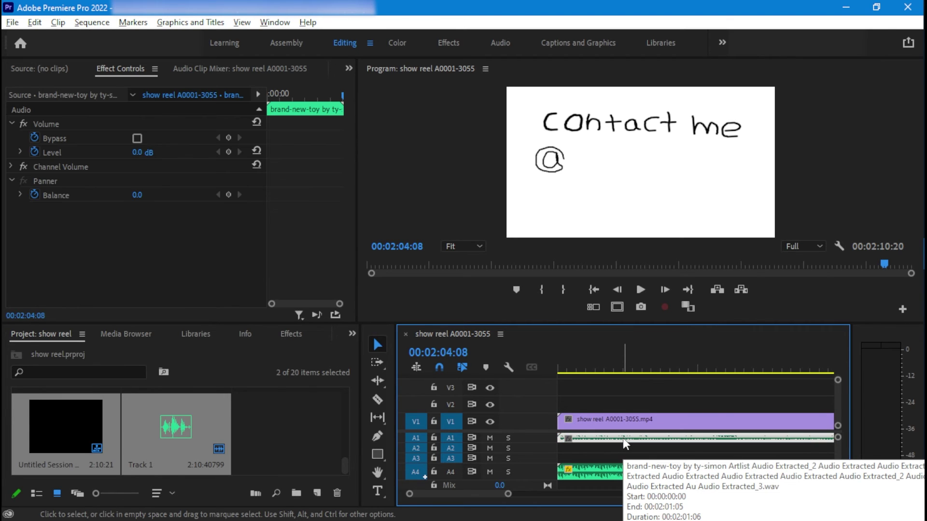
pyautogui.press('Delete')
pyautogui.click(611, 469)
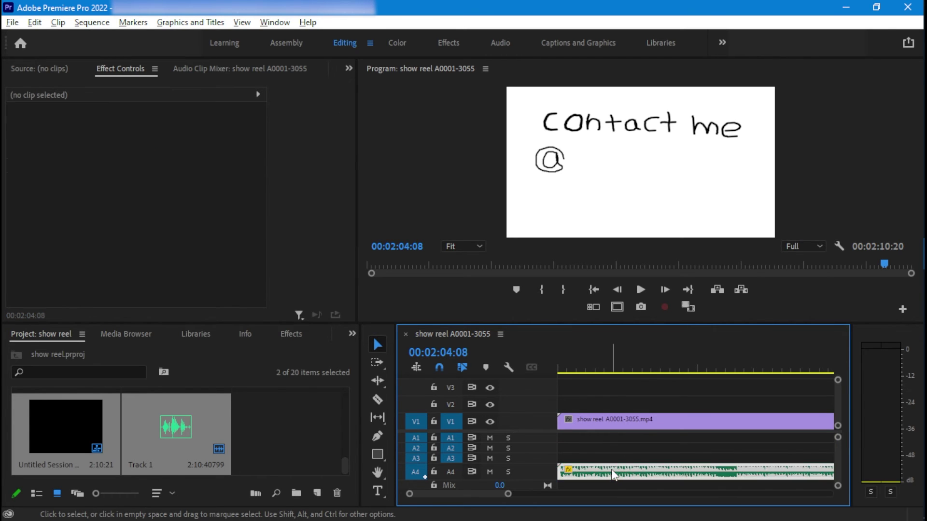
pyautogui.moveTo(612, 470); pyautogui.dragTo(610, 439)
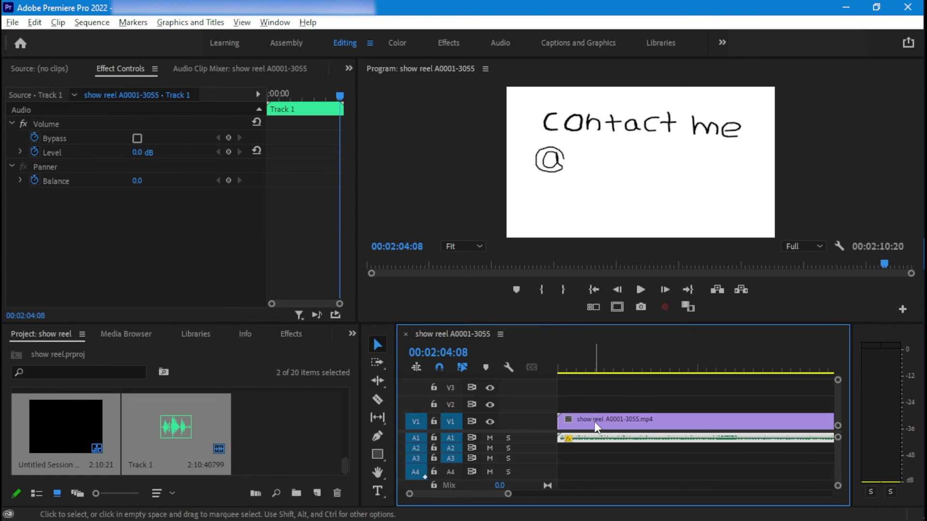
# Play the sequence from 00:01:53:05 to check how the remixed music ends with the video.
pyautogui.moveTo(588, 364); pyautogui.dragTo(876, 352)
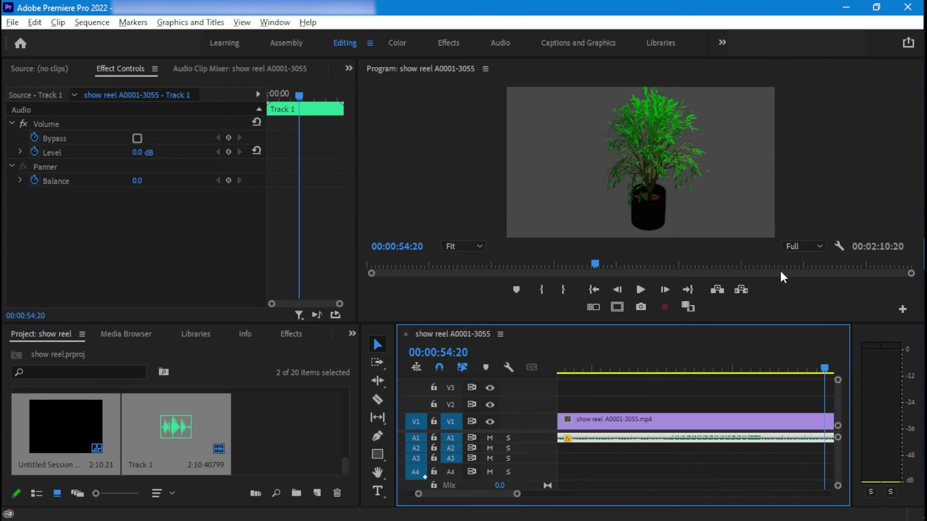
pyautogui.moveTo(781, 269); pyautogui.dragTo(839, 272)
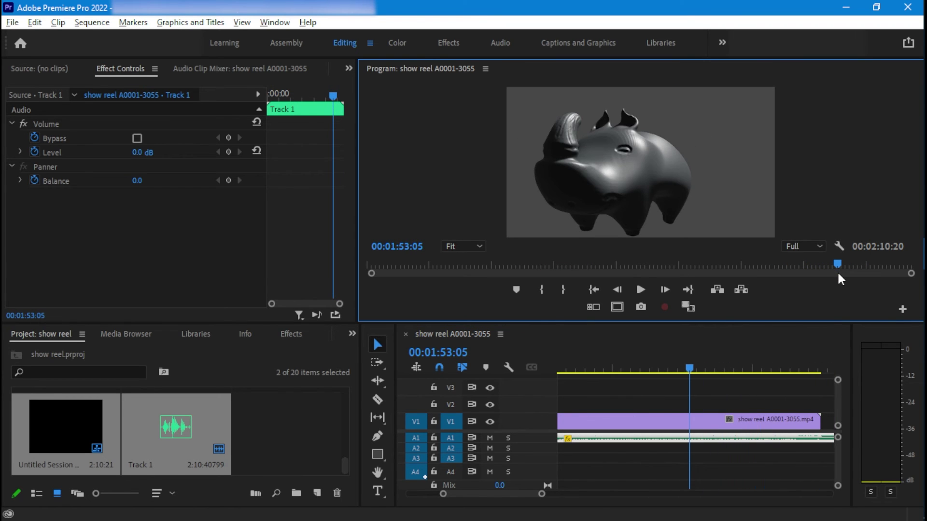
pyautogui.press('space')
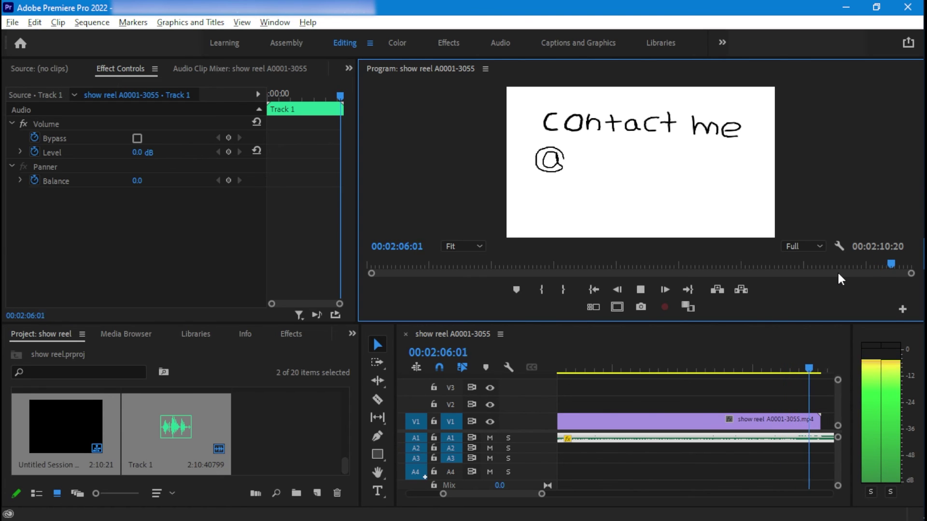
# Stop playback, split the Track 1 music clip on A1 at 00:02:07:13, just past the video's end, and delete the excess part.
pyautogui.press('space')
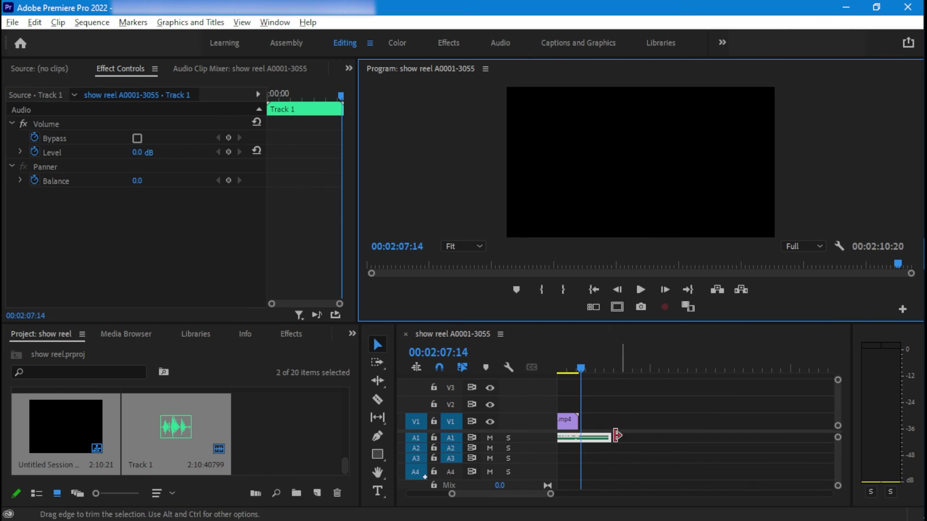
pyautogui.click(581, 366)
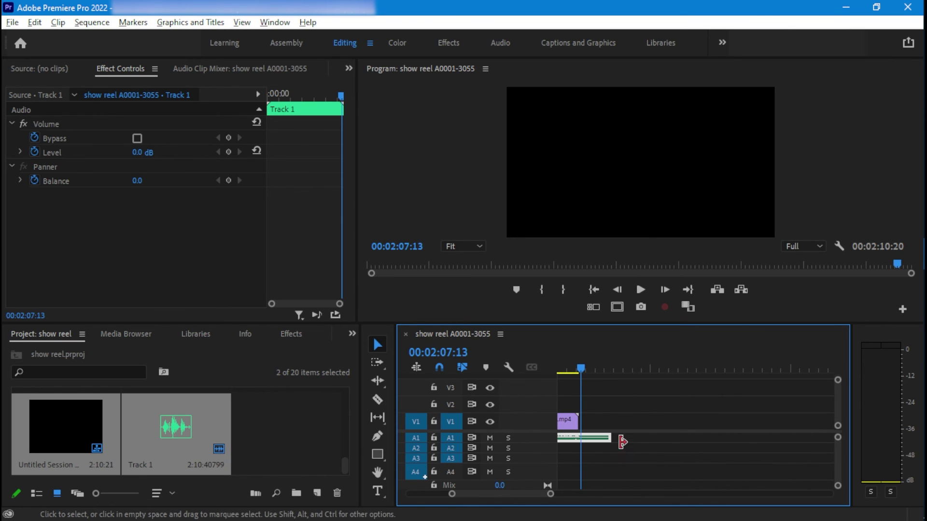
pyautogui.moveTo(610, 438)
pyautogui.mouseDown()
pyautogui.moveTo(582, 450)
pyautogui.moveTo(610, 446)
pyautogui.mouseUp()
pyautogui.press('c')
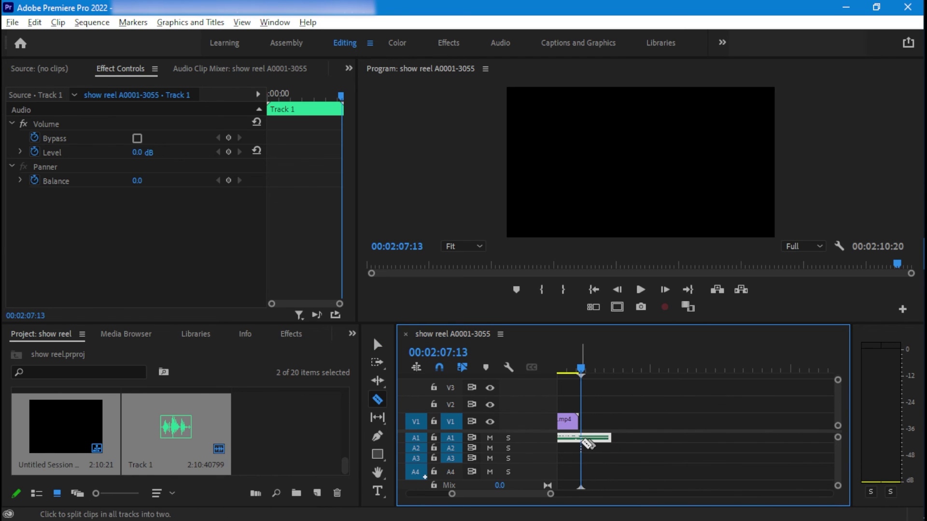
pyautogui.keyDown('shift'); pyautogui.click(581, 441); pyautogui.keyUp('shift')
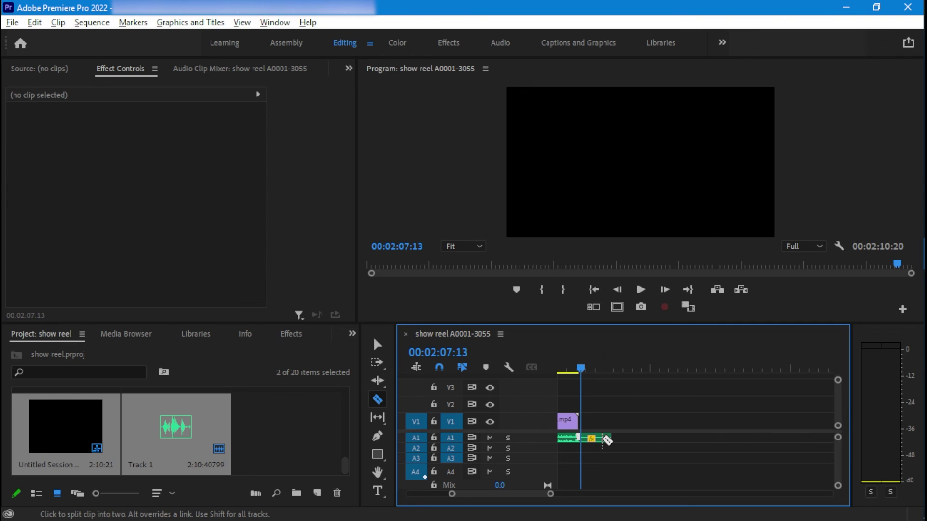
pyautogui.press('v')
pyautogui.click(603, 440)
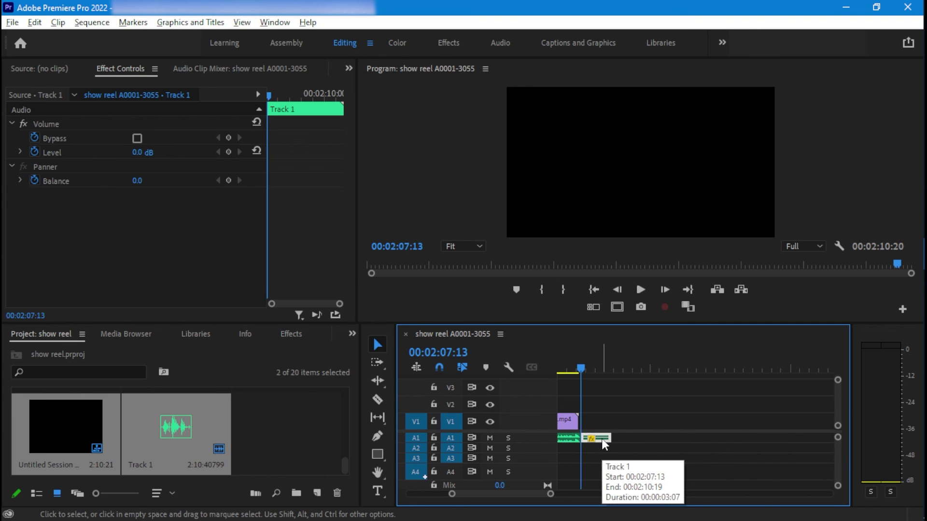
pyautogui.press('Delete')
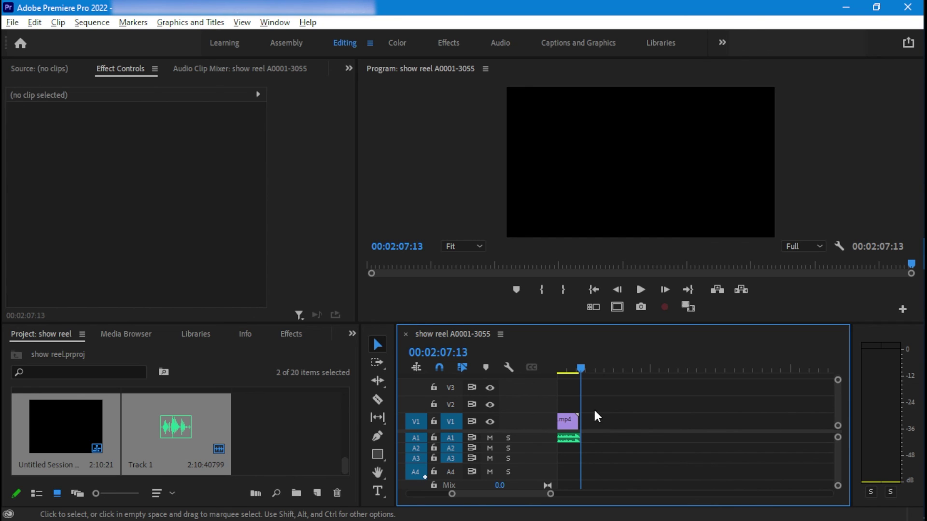
# Play the sequence from 00:02:01:10 to check how the trimmed music ends with the video.
pyautogui.click(568, 367)
pyautogui.moveTo(568, 368); pyautogui.dragTo(596, 362)
pyautogui.click(598, 367)
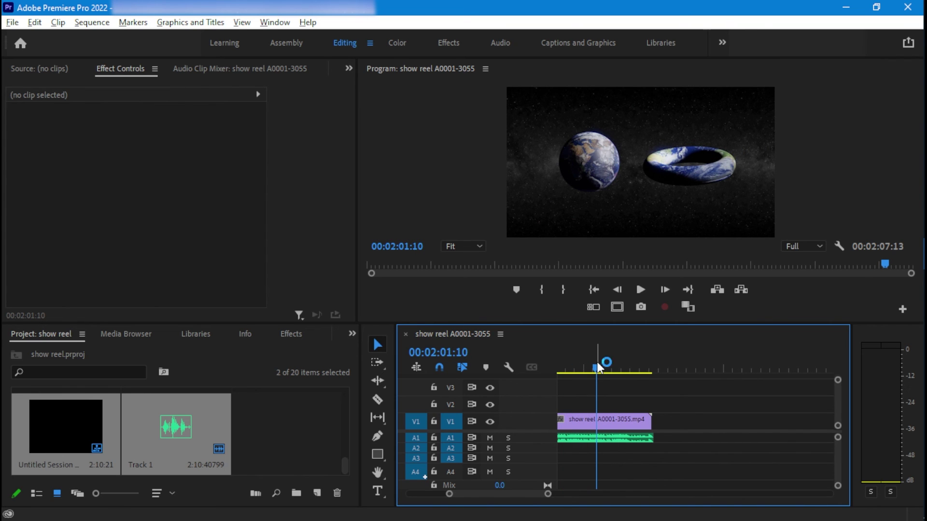
pyautogui.press('space')
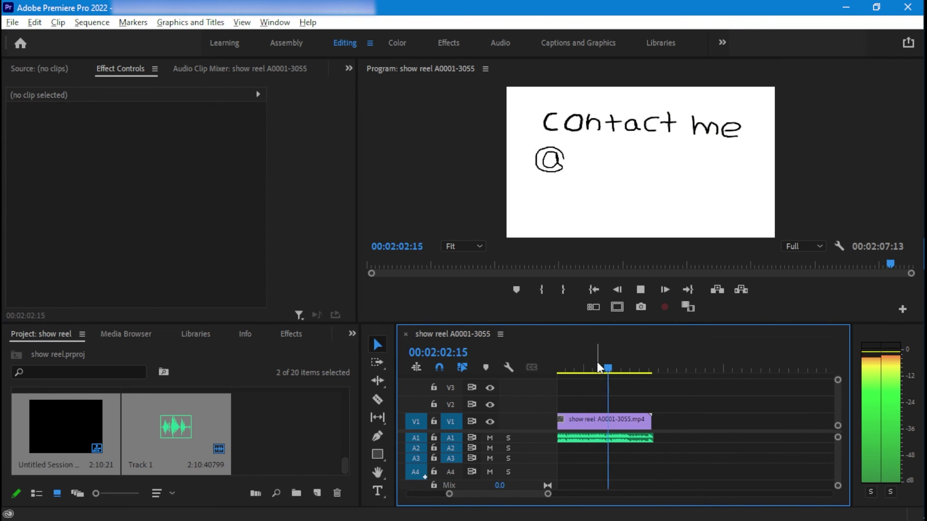